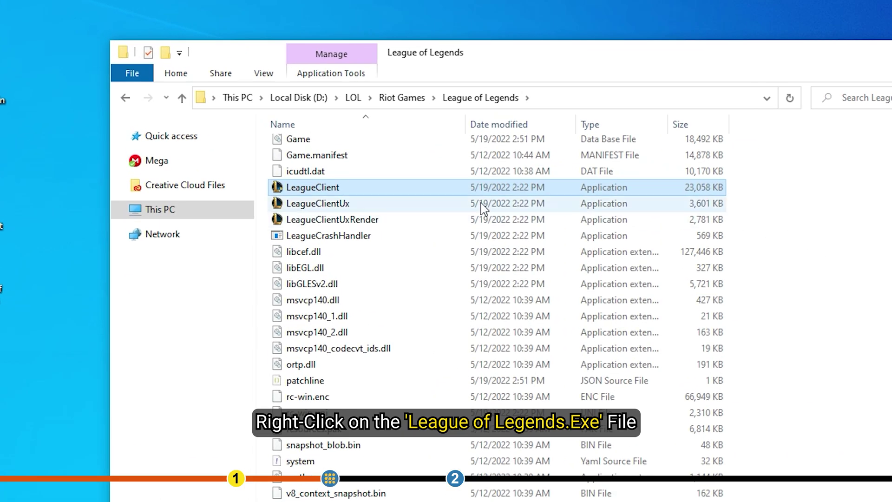
- Bring up the Properties window of the LeagueClient application from its context menu
right_click(348, 189)
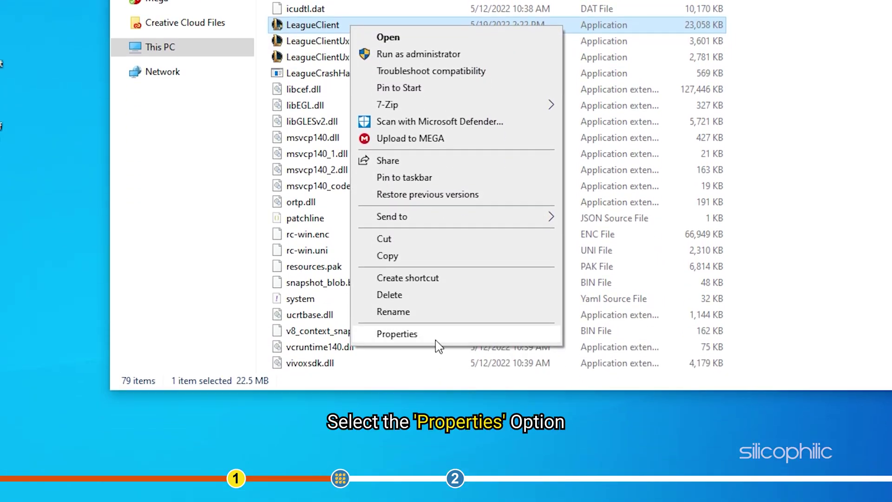
click(435, 341)
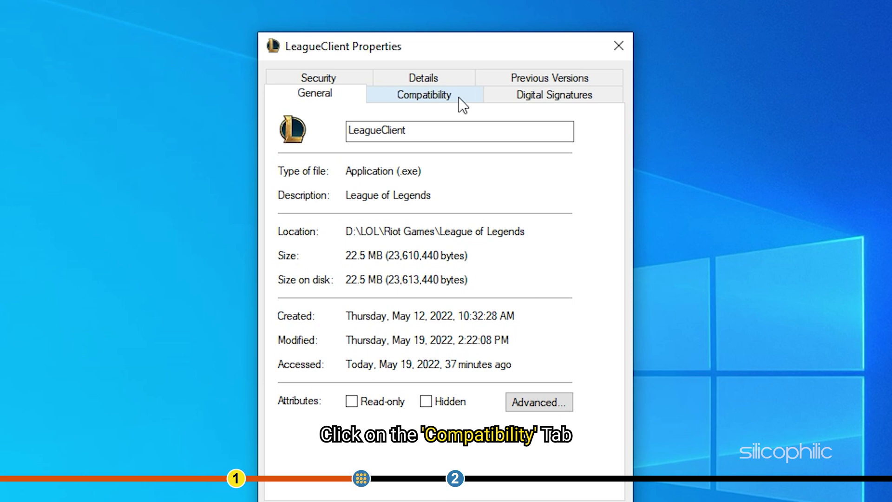
- Enable 'Run this program in compatibility mode for' Windows 8 on LeagueClient and apply it
click(458, 97)
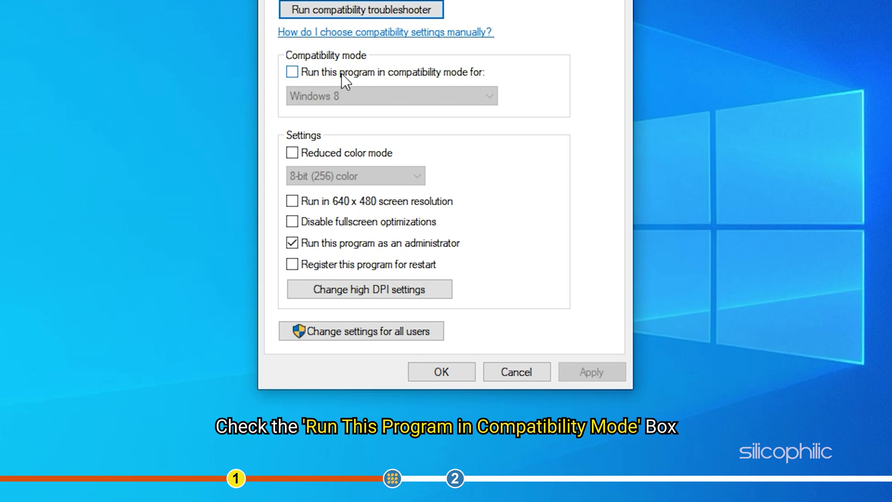
click(291, 73)
click(376, 104)
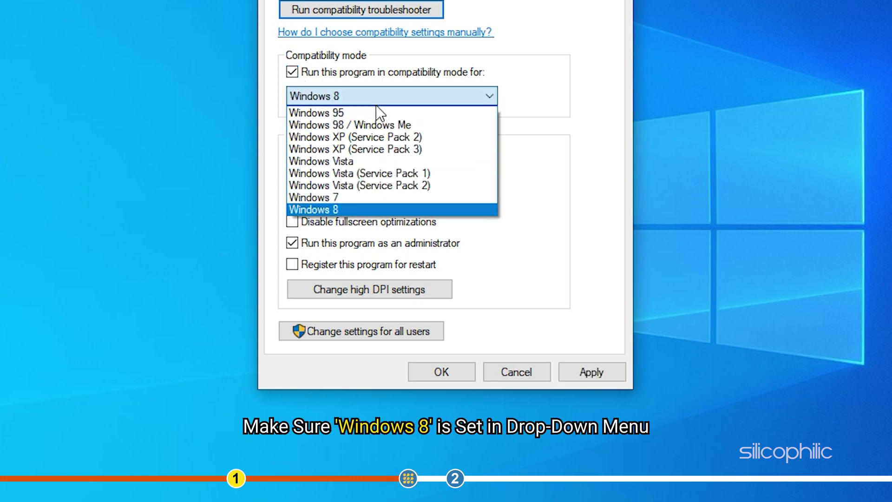
click(361, 208)
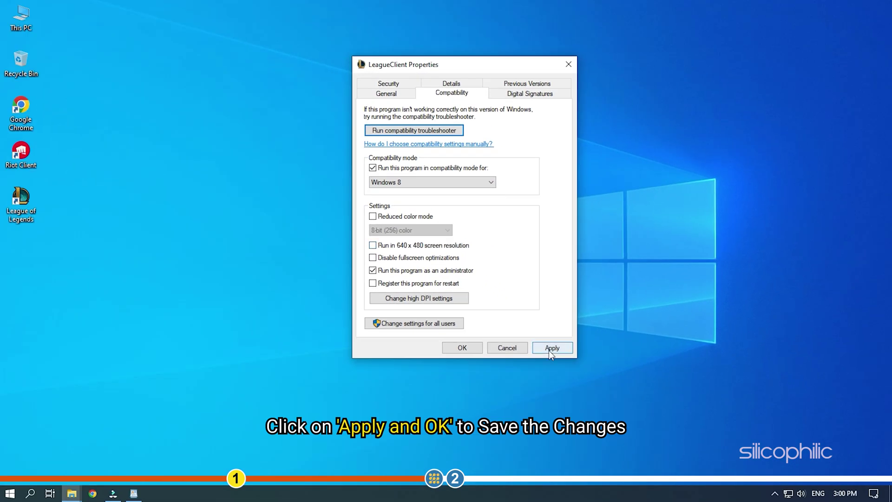
click(548, 350)
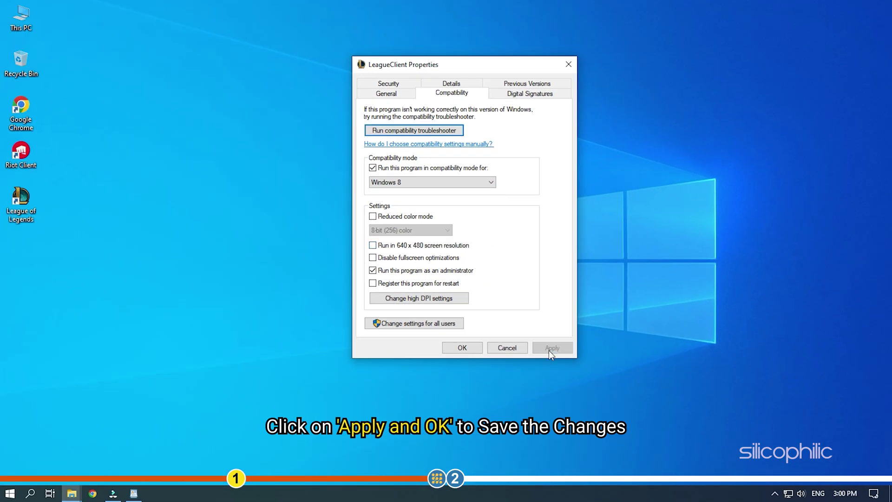
click(465, 347)
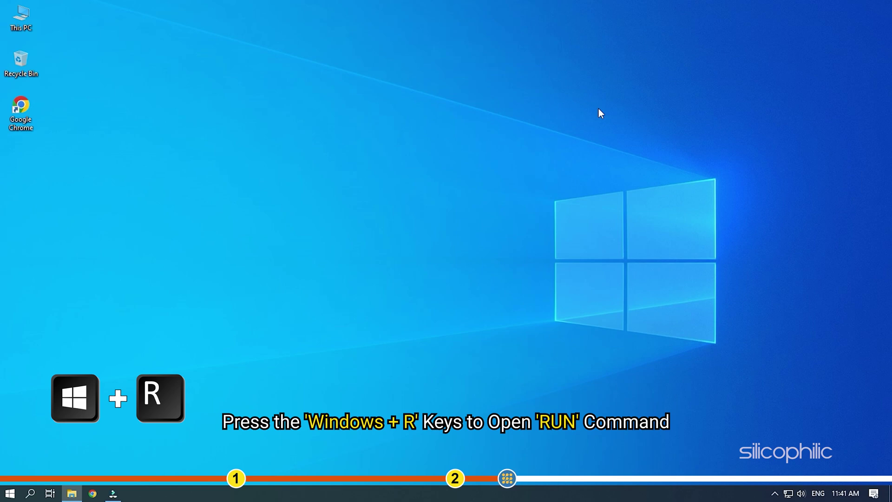
- Launch Network Connections via the Run box with ncpa.cpl
key(super+r)
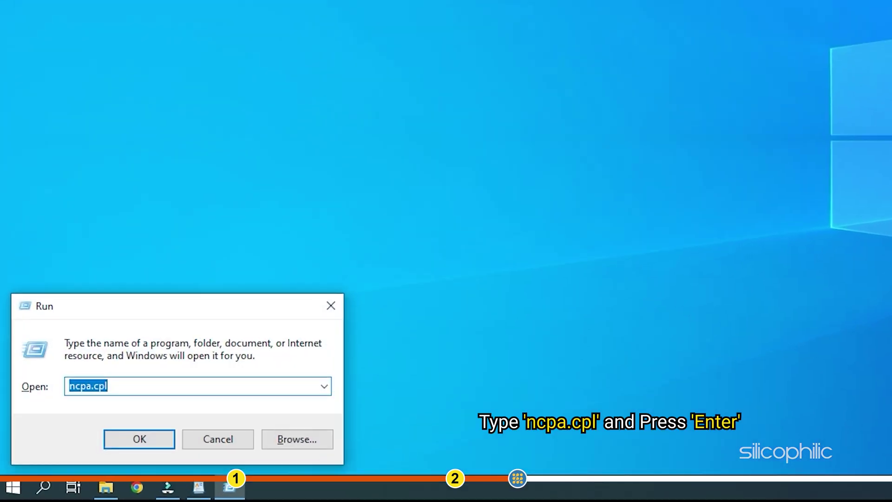
text(ncpa.cpl)
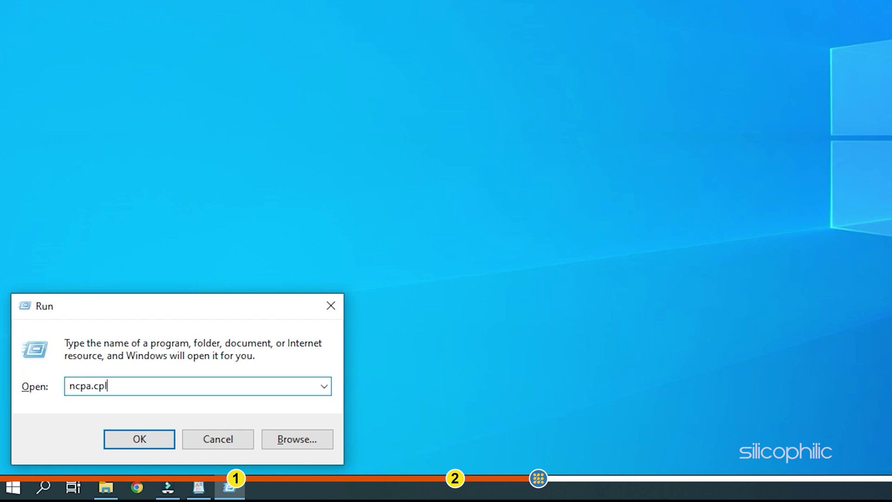
key(Return)
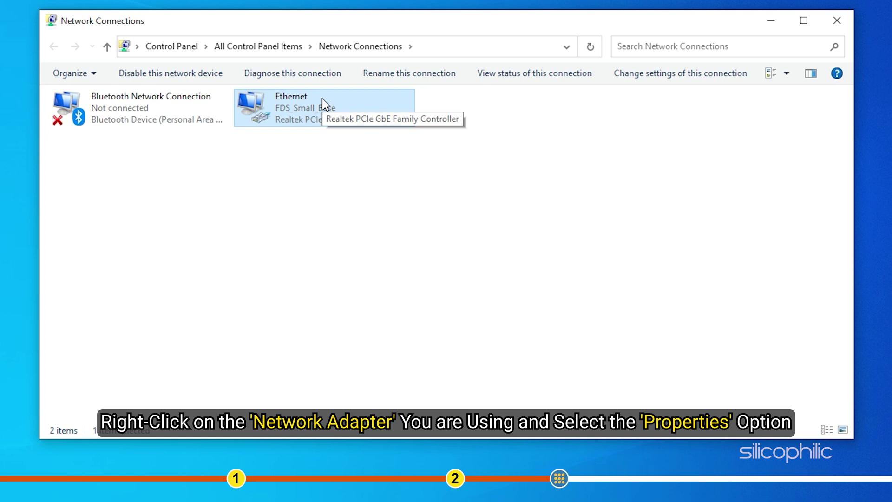
- Bring up the Ethernet connection's Internet Protocol Version 4 (TCP/IPv4) properties
right_click(322, 98)
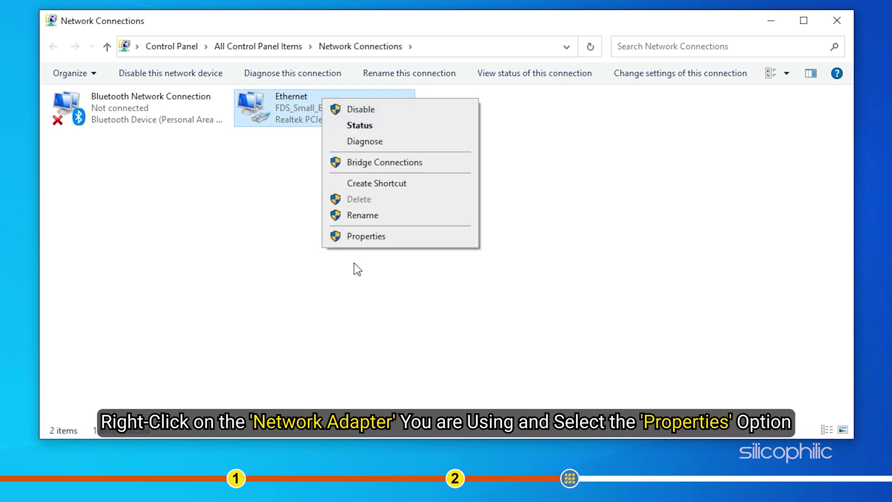
click(402, 241)
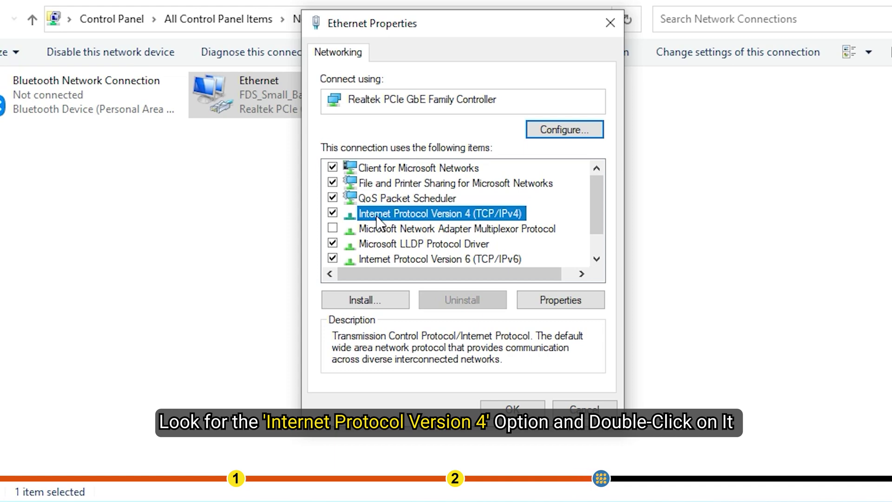
double_click(394, 214)
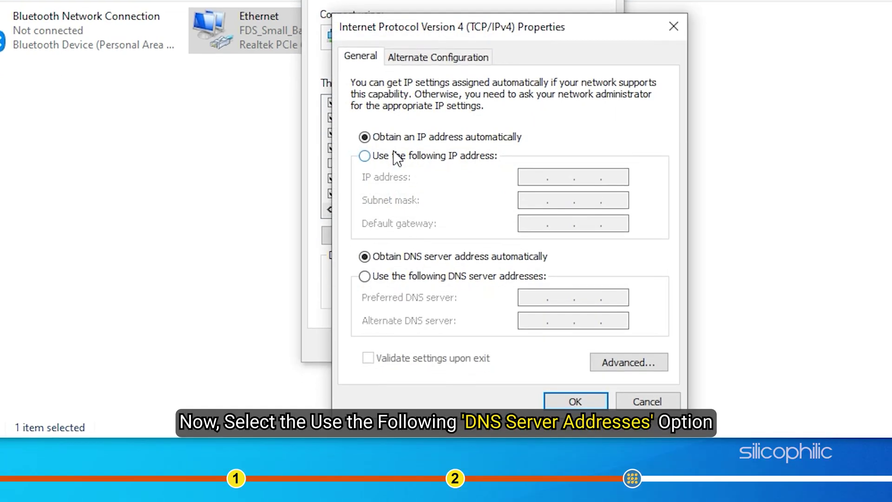
- Set manual DNS servers 8.8.8.8 and 8.8.4.4, confirm, and close Network Connections
click(364, 277)
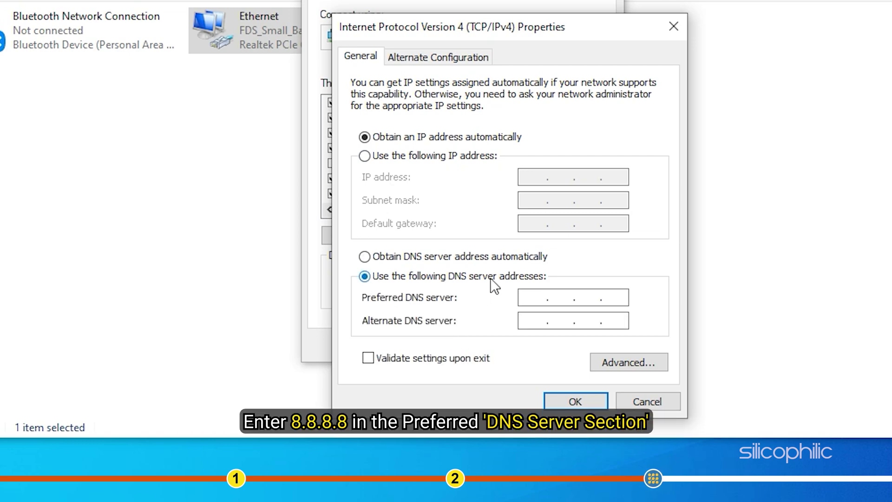
text(8.8.8.8)
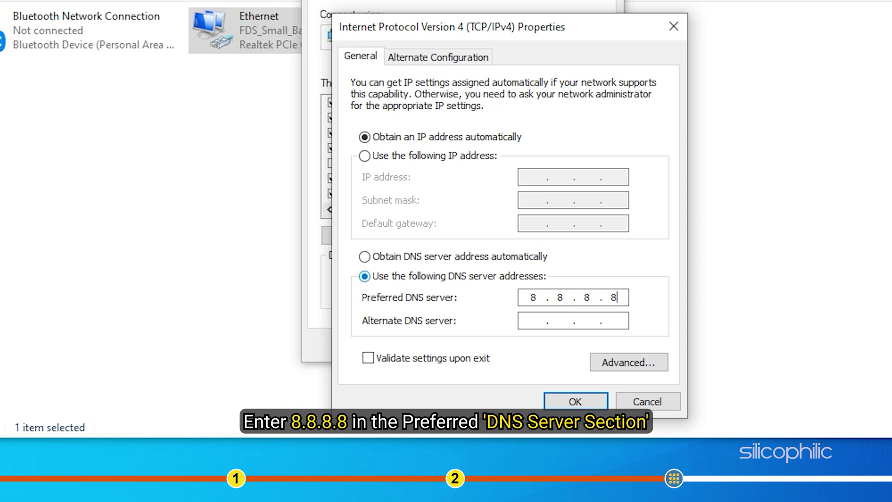
key(Tab)
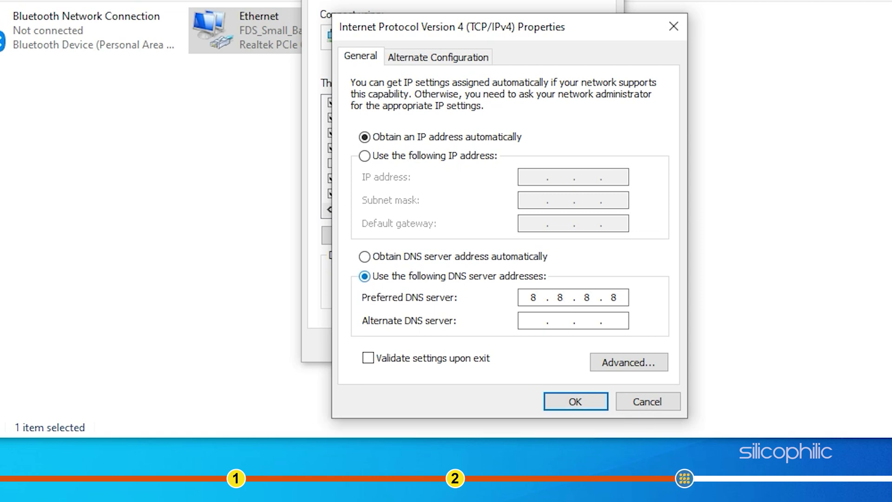
text(8.)
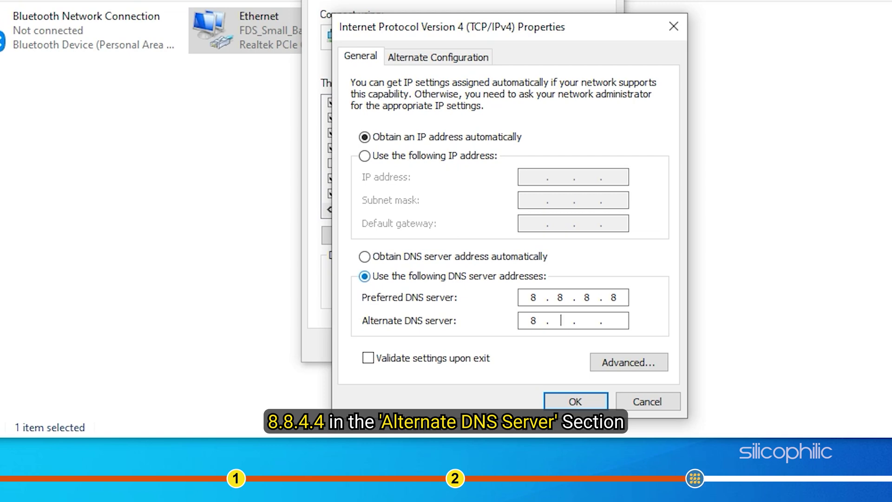
text(8.4.4)
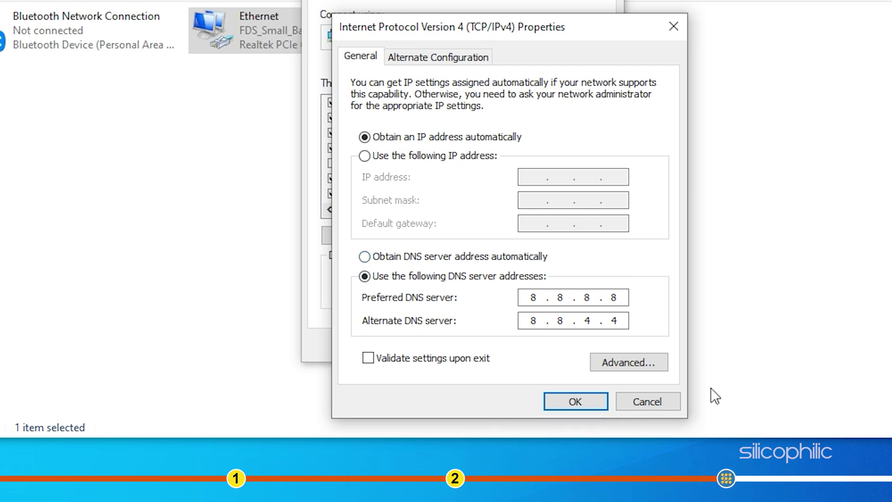
click(573, 403)
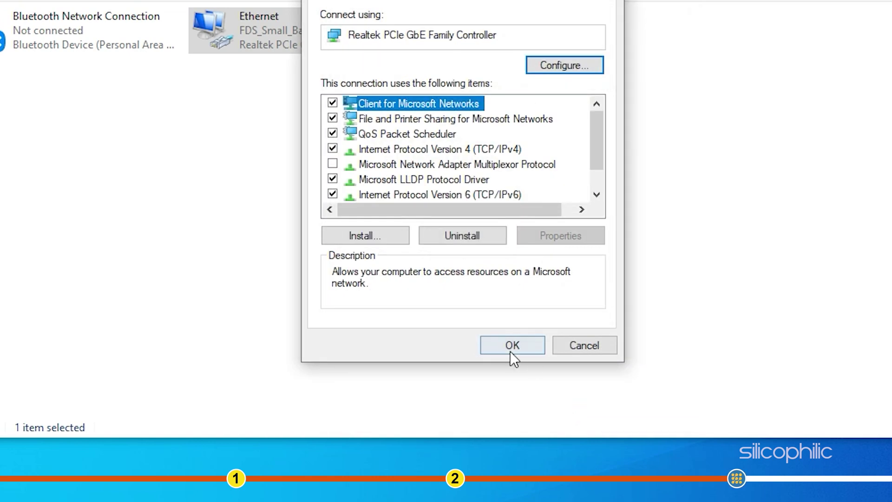
click(510, 348)
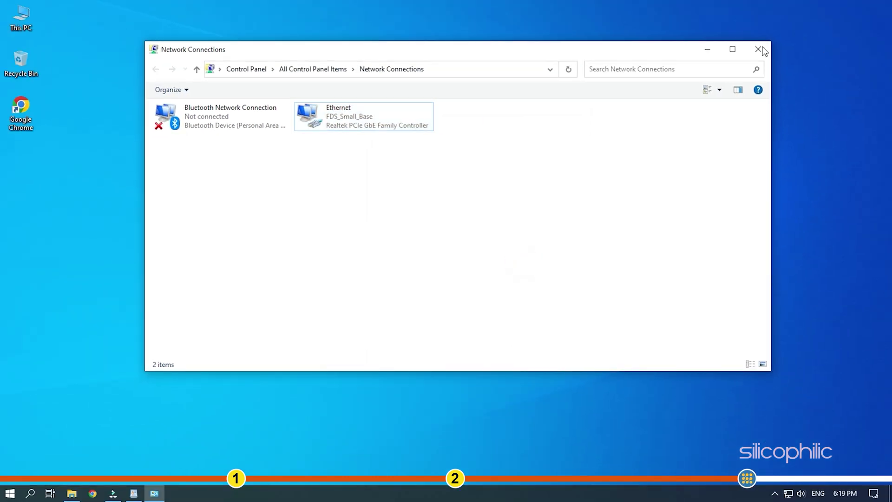
click(758, 50)
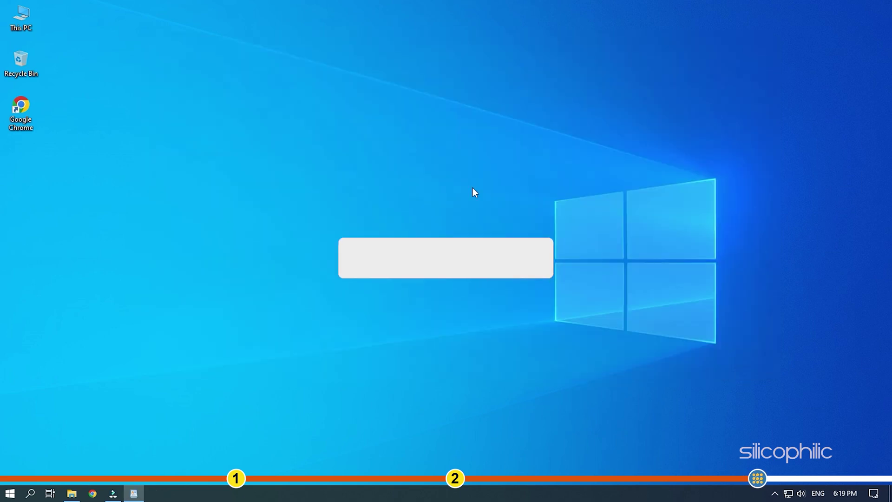